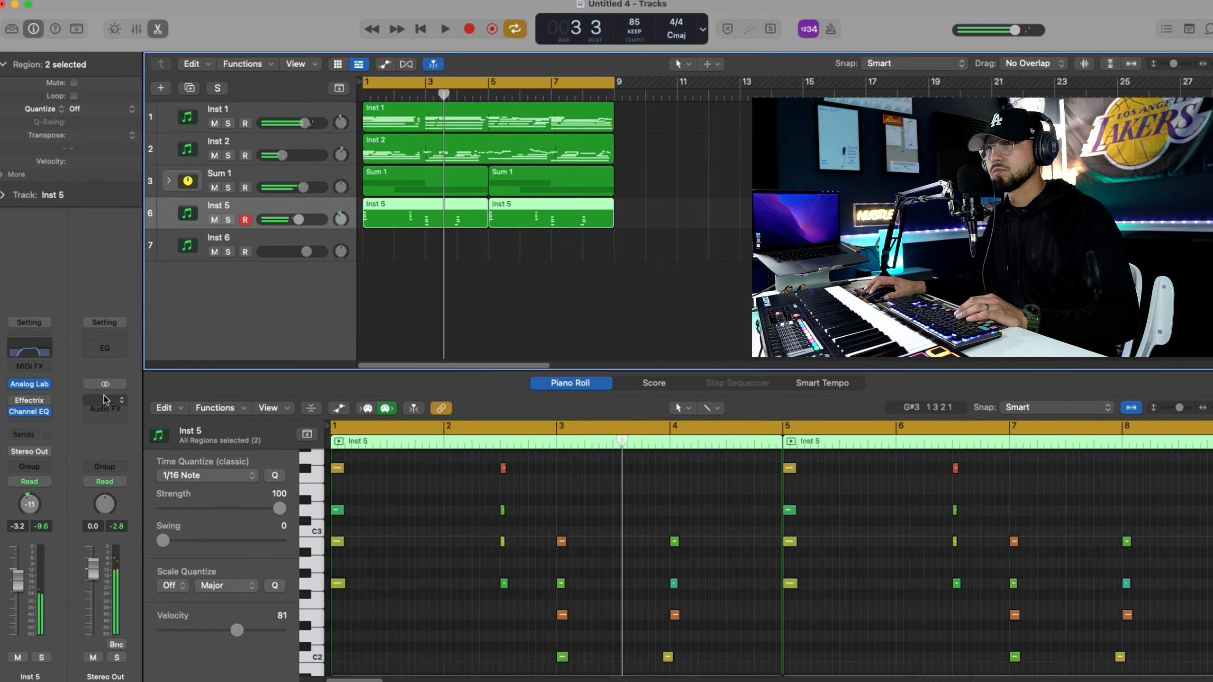
# - Insert a stereo KNOCK Clipper effect on the Stereo Out channel
pyautogui.click(30, 423)
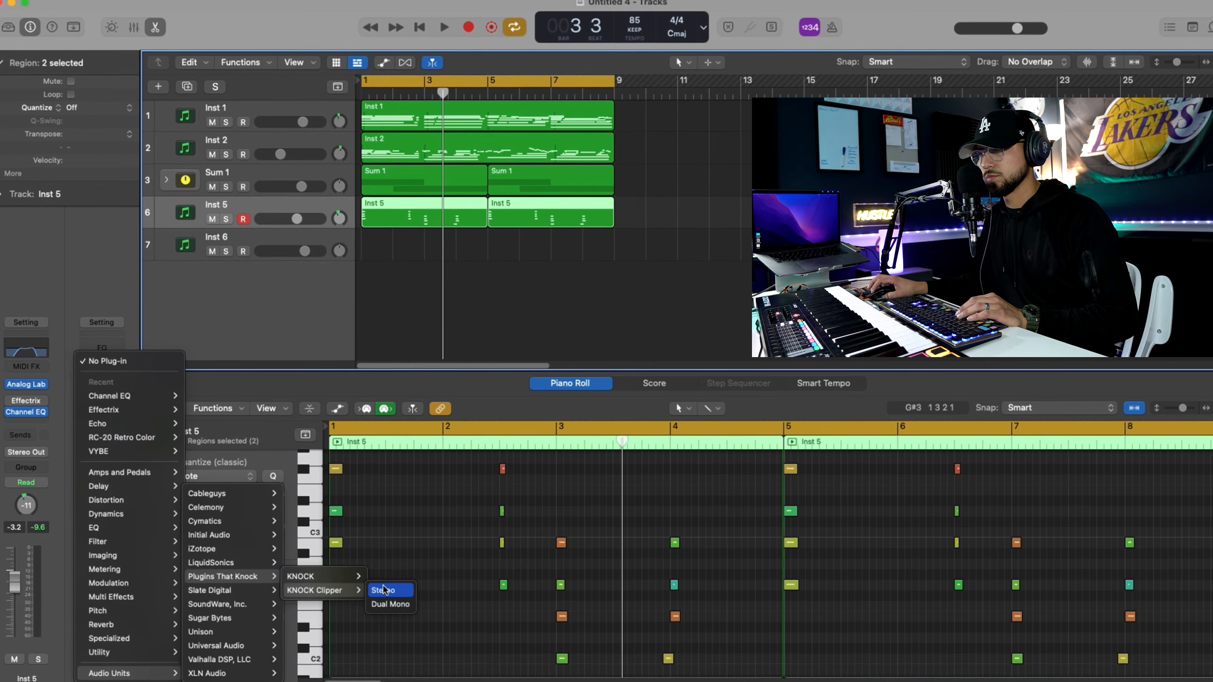
pyautogui.click(384, 590)
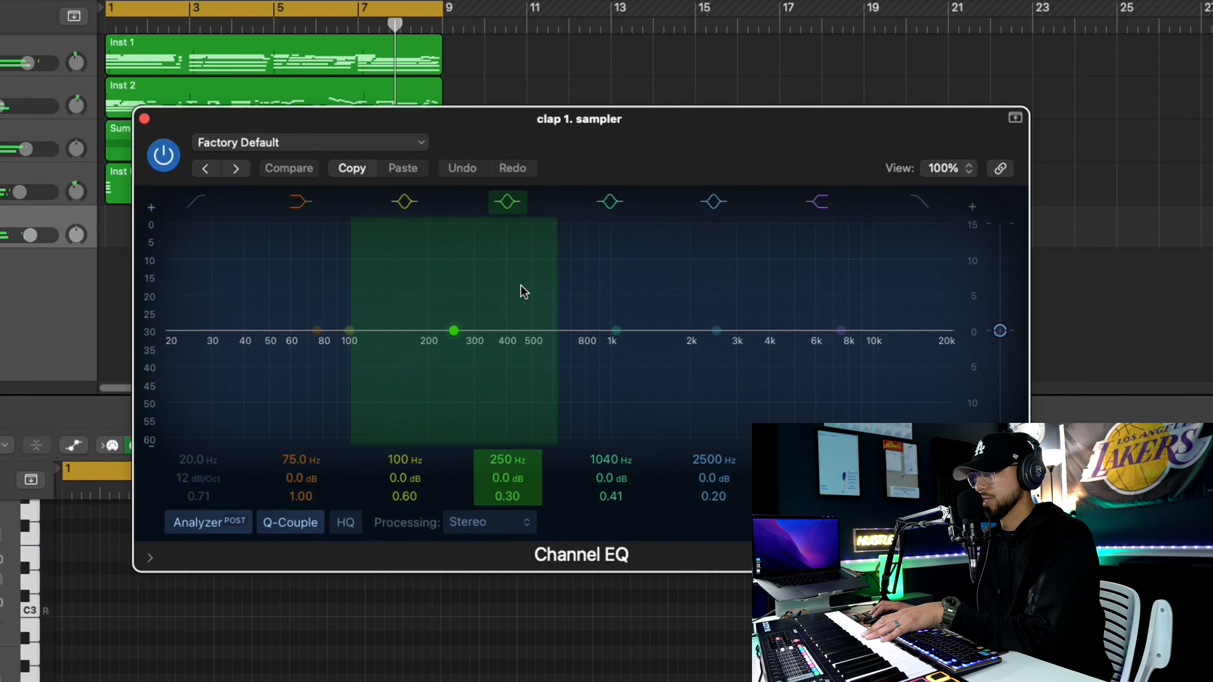
# - Shape the clap's Channel EQ with a boost of about 3.7 dB near 770 Hz and a slight low-mid boost
pyautogui.moveTo(687, 309); pyautogui.dragTo(692, 279)
pyautogui.moveTo(625, 301); pyautogui.dragTo(581, 303)
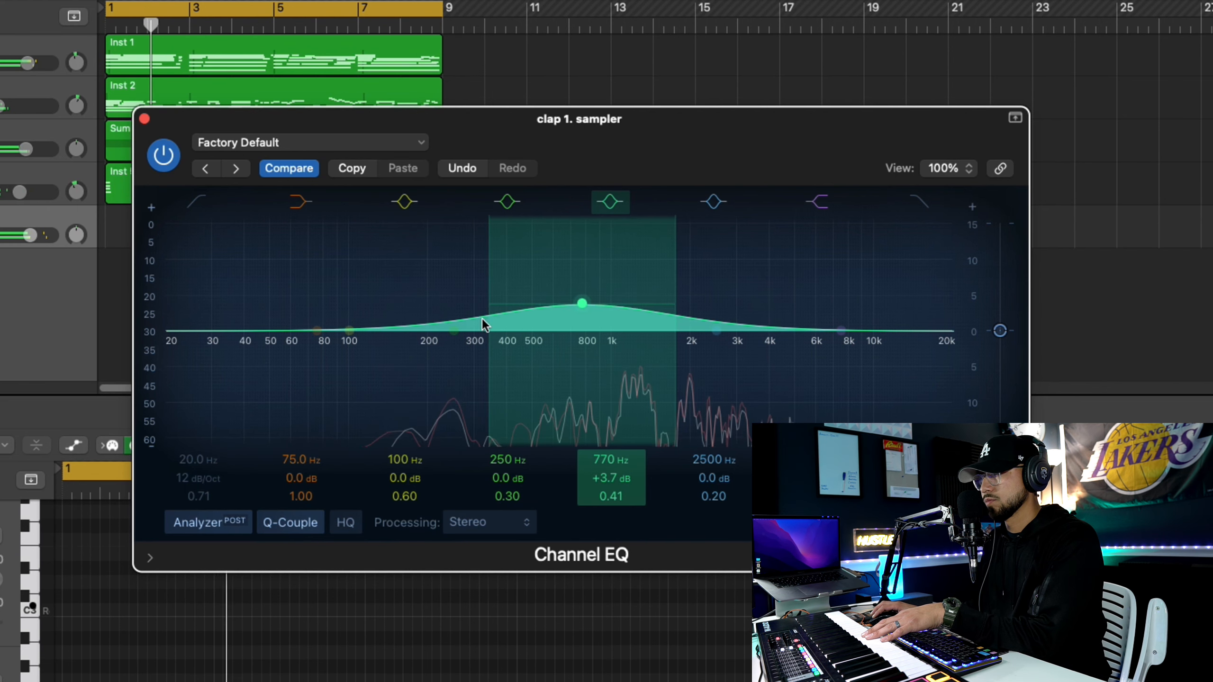
pyautogui.moveTo(422, 332); pyautogui.dragTo(425, 319)
pyautogui.moveTo(579, 300); pyautogui.dragTo(582, 301)
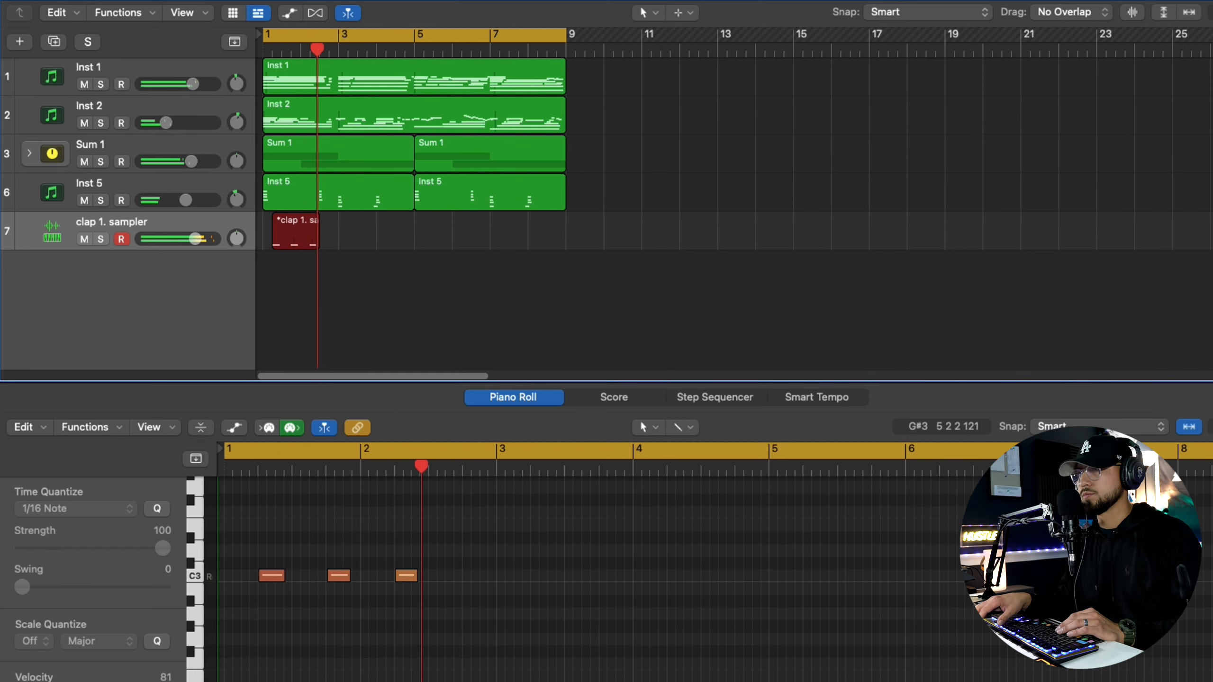
# - Finish recording the clap pattern and repeat its two-bar region three times to fill the loop up to bar 9
pyautogui.press('space')
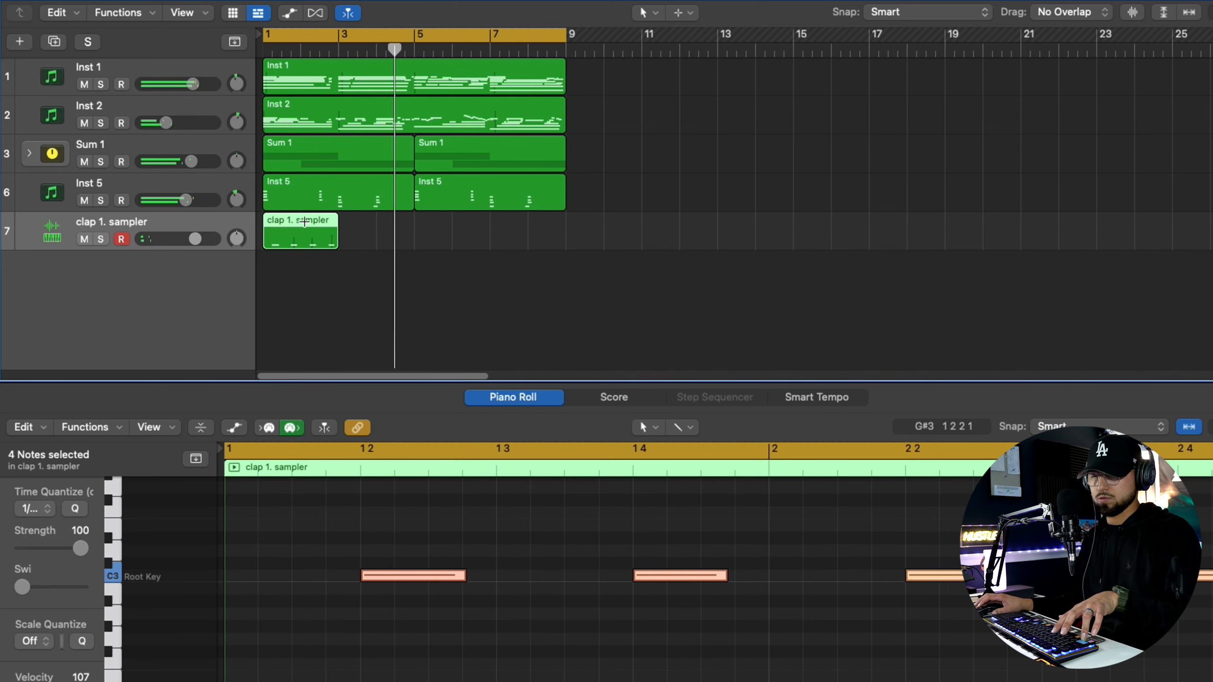
pyautogui.press('super+r')
pyautogui.press('super+r')
pyautogui.press('super+r')
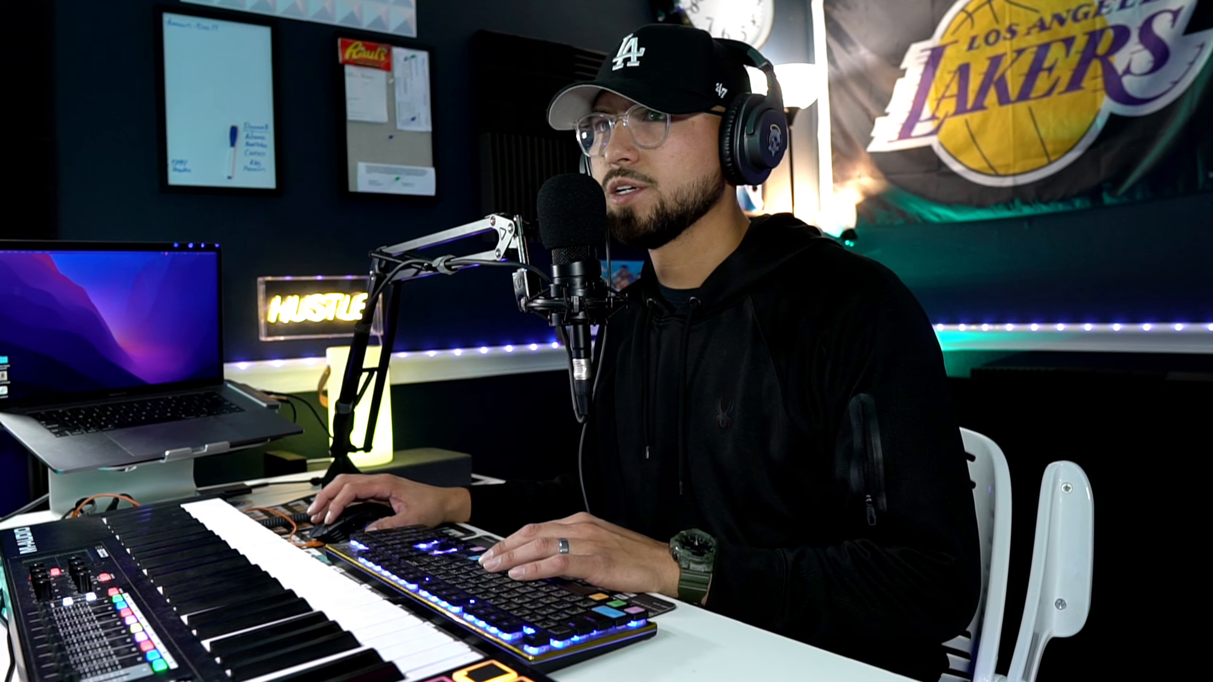
pyautogui.click(840, 572)
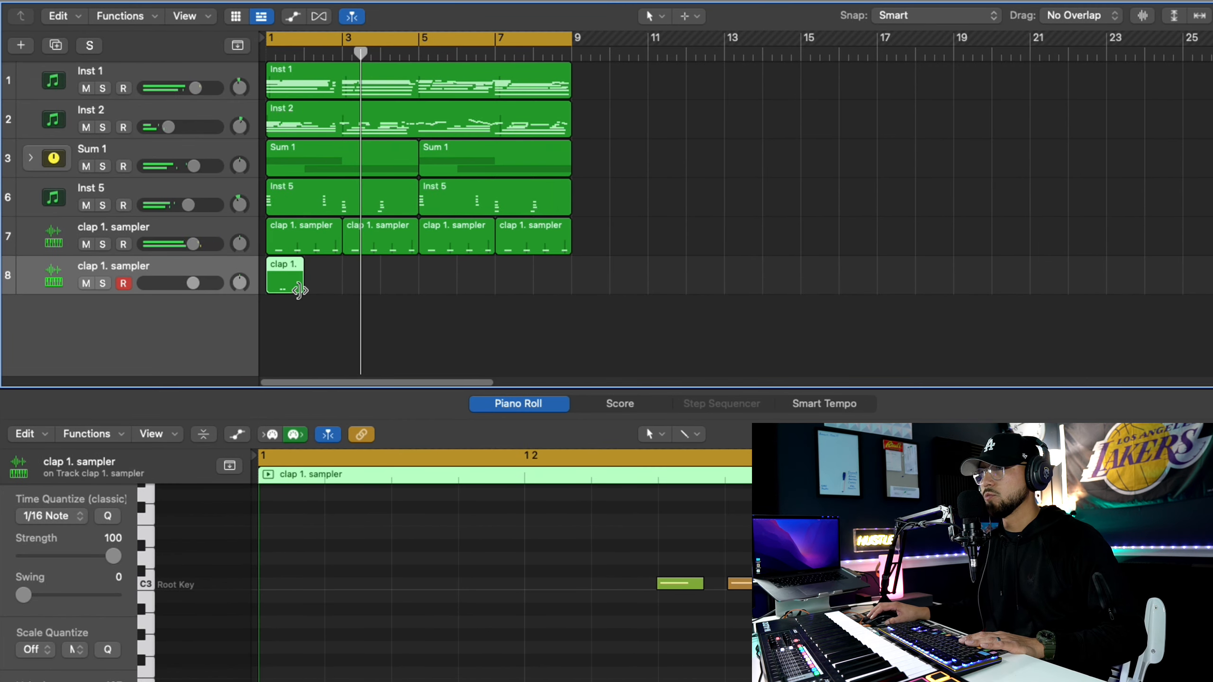
# - Extend the region on track 8 to two bars and repeat it up to bar 9
pyautogui.moveTo(300, 290); pyautogui.dragTo(342, 292)
pyautogui.click(414, 372)
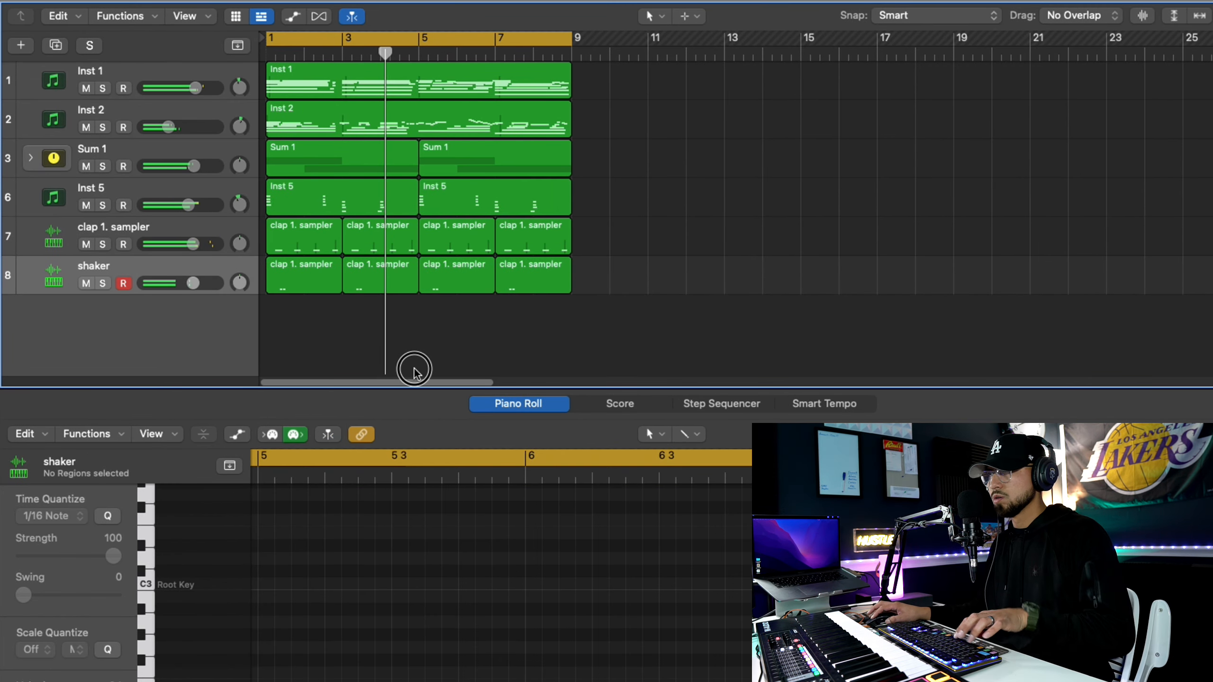
# - Duplicate both notes of the first shaker region into bar 2
pyautogui.click(315, 290)
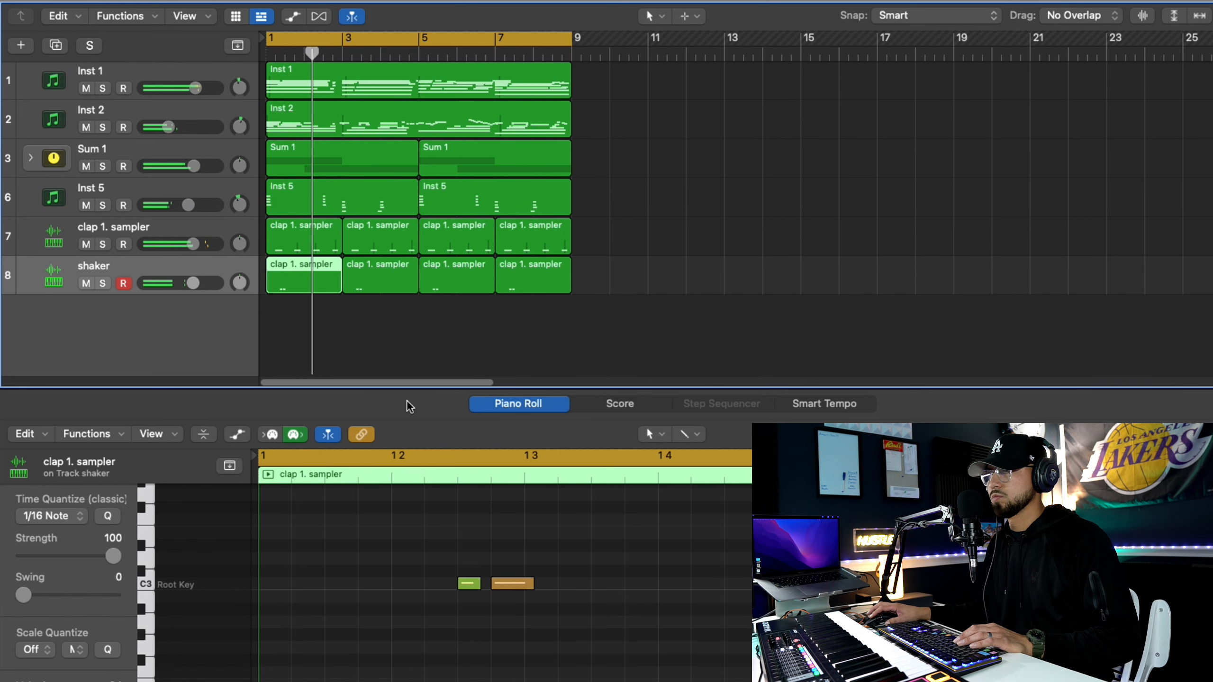
pyautogui.moveTo(536, 610); pyautogui.dragTo(460, 570)
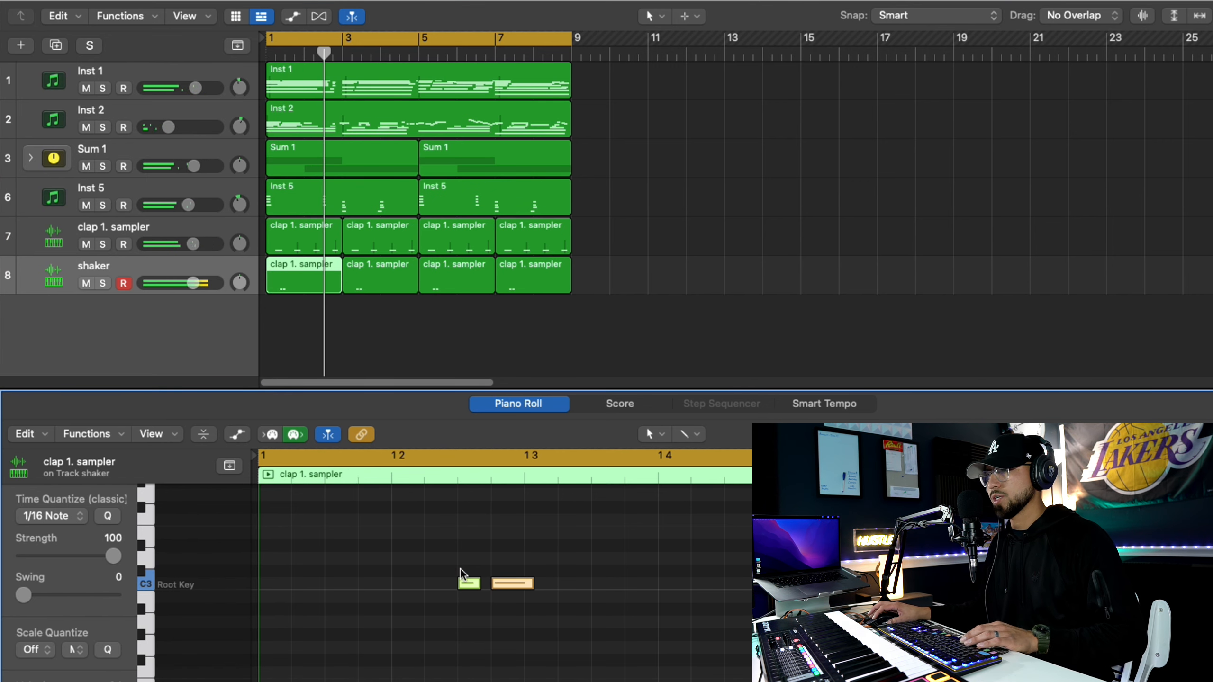
pyautogui.press('Return')
pyautogui.press('super+r')
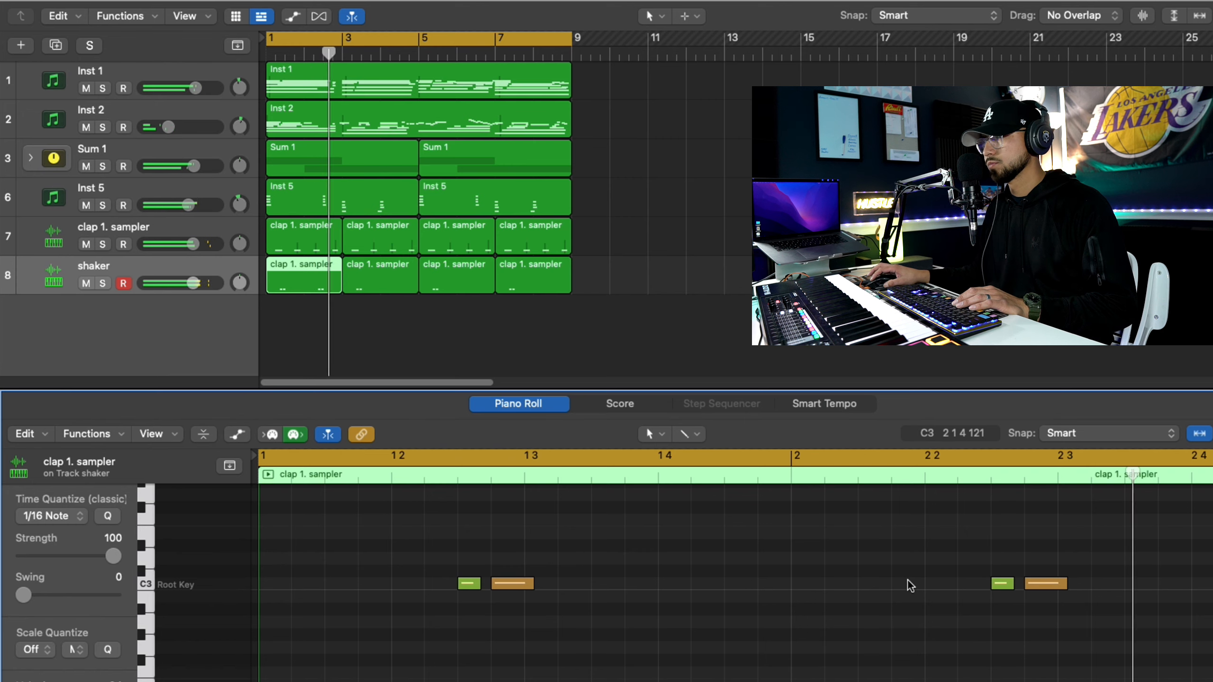
# - Delete the old shaker regions from bar 3 onward and replace them with repeats of the edited first region
pyautogui.moveTo(544, 346); pyautogui.dragTo(368, 289)
pyautogui.press('Delete')
pyautogui.click(293, 283)
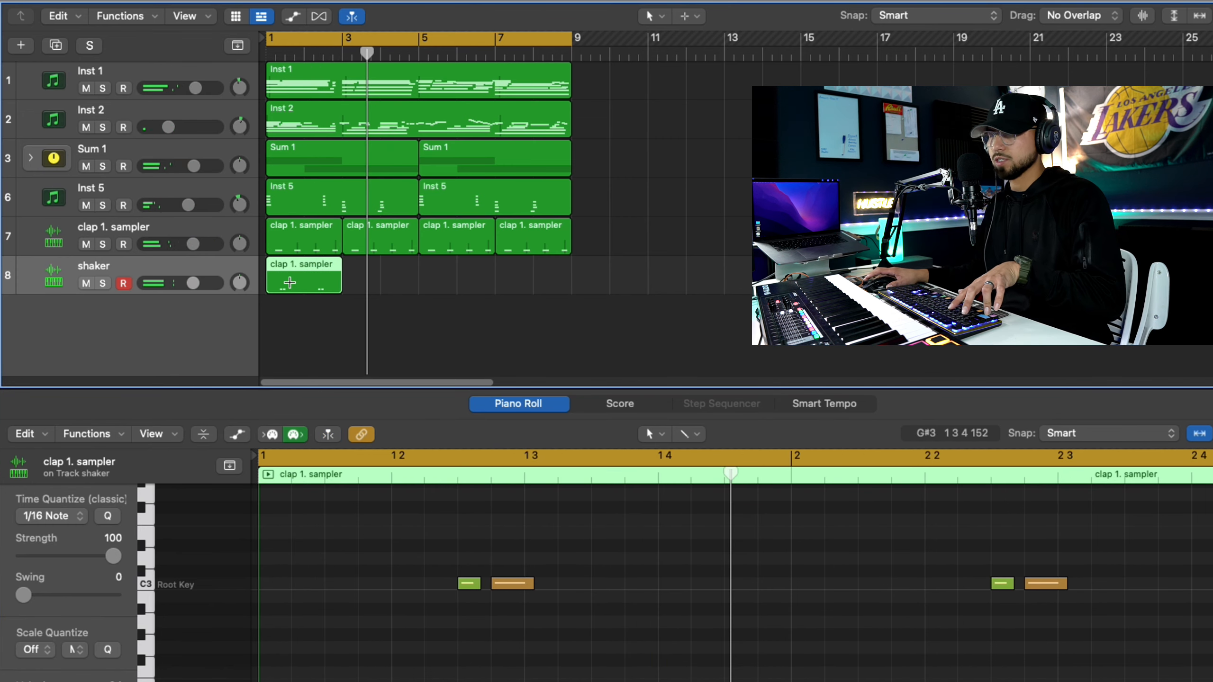
pyautogui.press('Delete')
# - Add another sampler track and load GodHat - Drizzy.wav into it with original tuning and length
pyautogui.press('super+d')
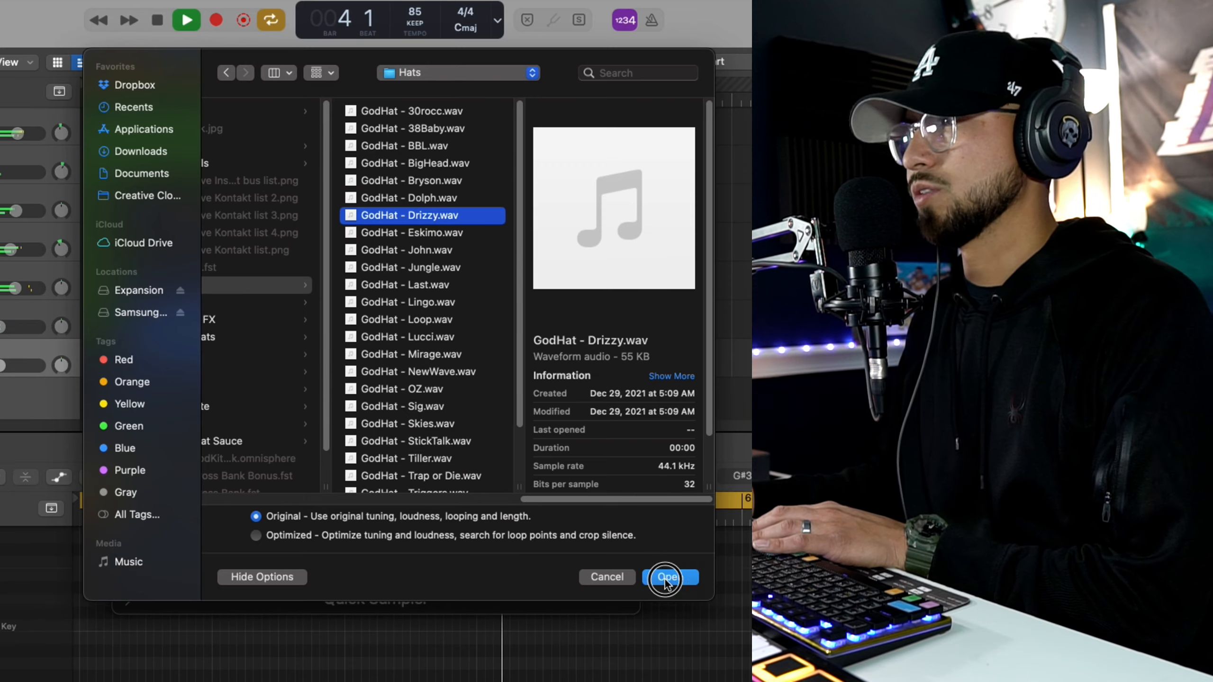
pyautogui.click(665, 578)
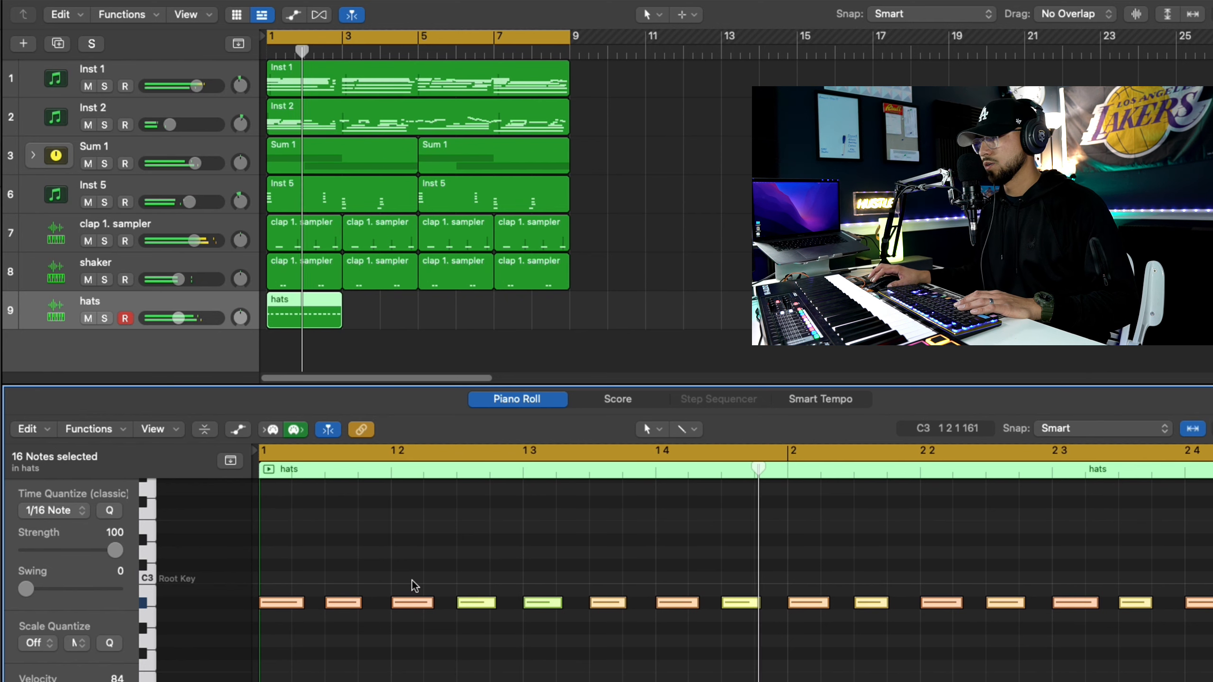
# - Repeat the two-bar hats region three times to fill the loop up to bar 9
pyautogui.press('super+r')
pyautogui.press('super+r')
pyautogui.press('super+r')
# - Use the Brush tool to rework the hat note at beat 4 of bar 1 and add an extra hat after beat 3 of bar 2
pyautogui.click(649, 429)
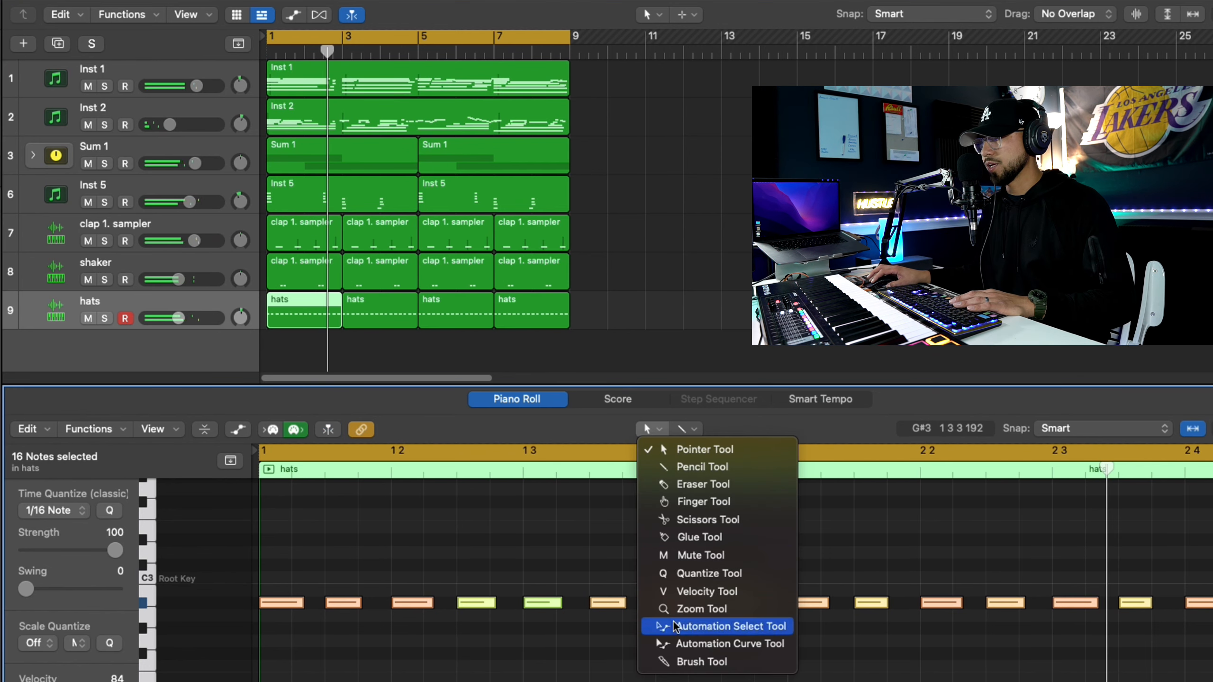
pyautogui.click(701, 662)
pyautogui.click(709, 607)
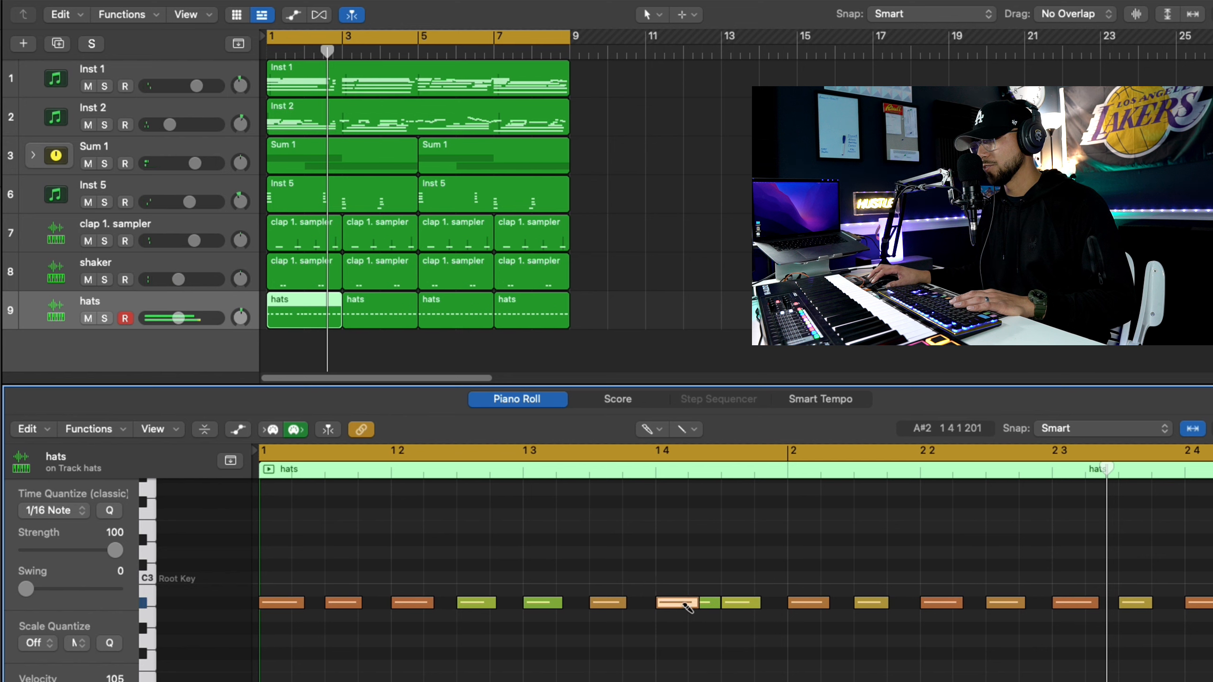
pyautogui.click(1100, 604)
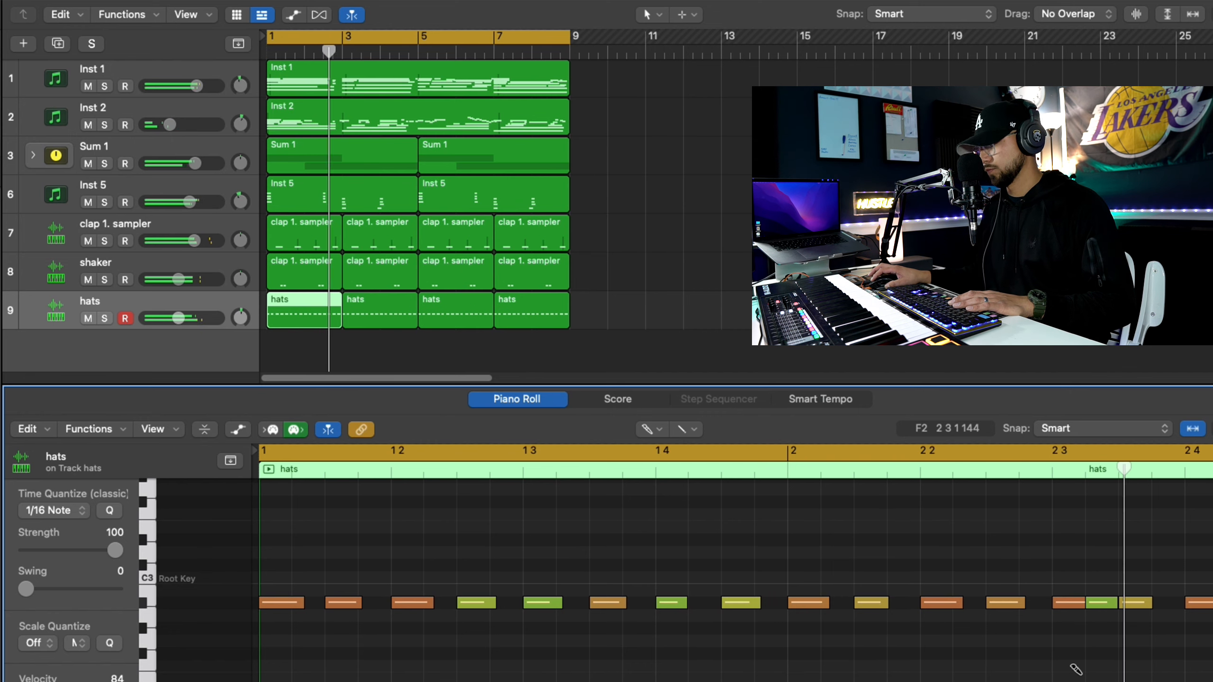
# - Add the second hats region to the selection and lower the ValhallaVintageVerb mix on the hats track
pyautogui.keyDown('shift'); pyautogui.click(352, 318); pyautogui.keyUp('shift')
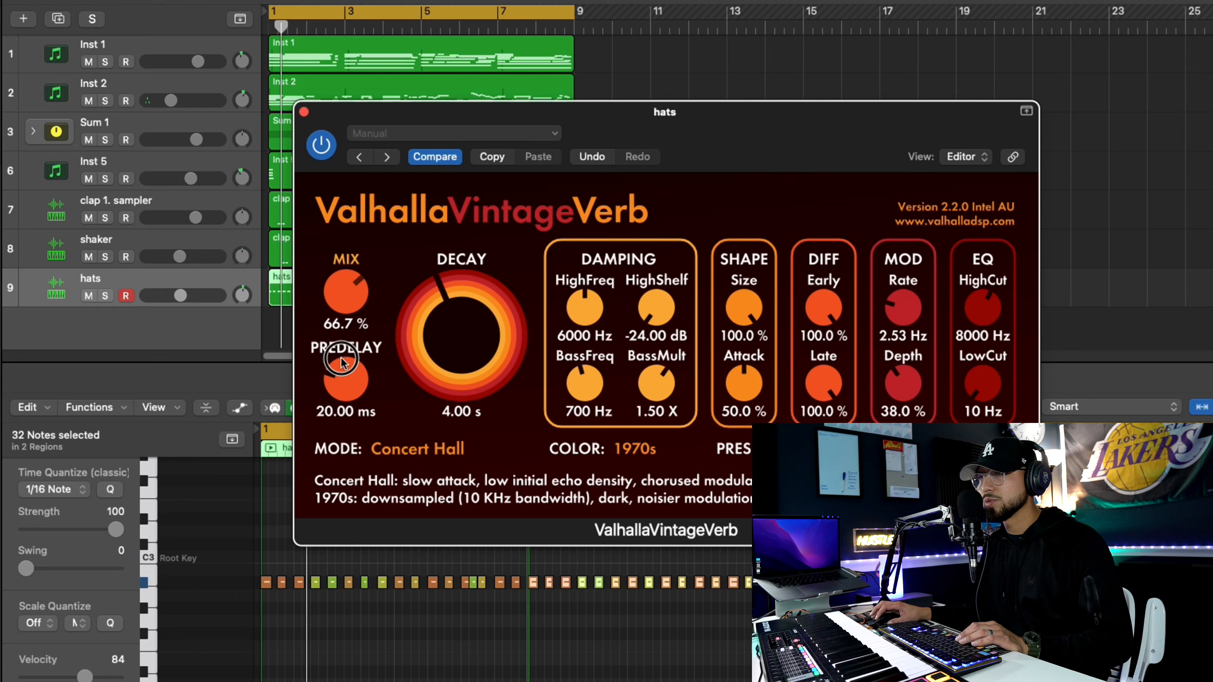
pyautogui.moveTo(332, 294); pyautogui.dragTo(337, 311)
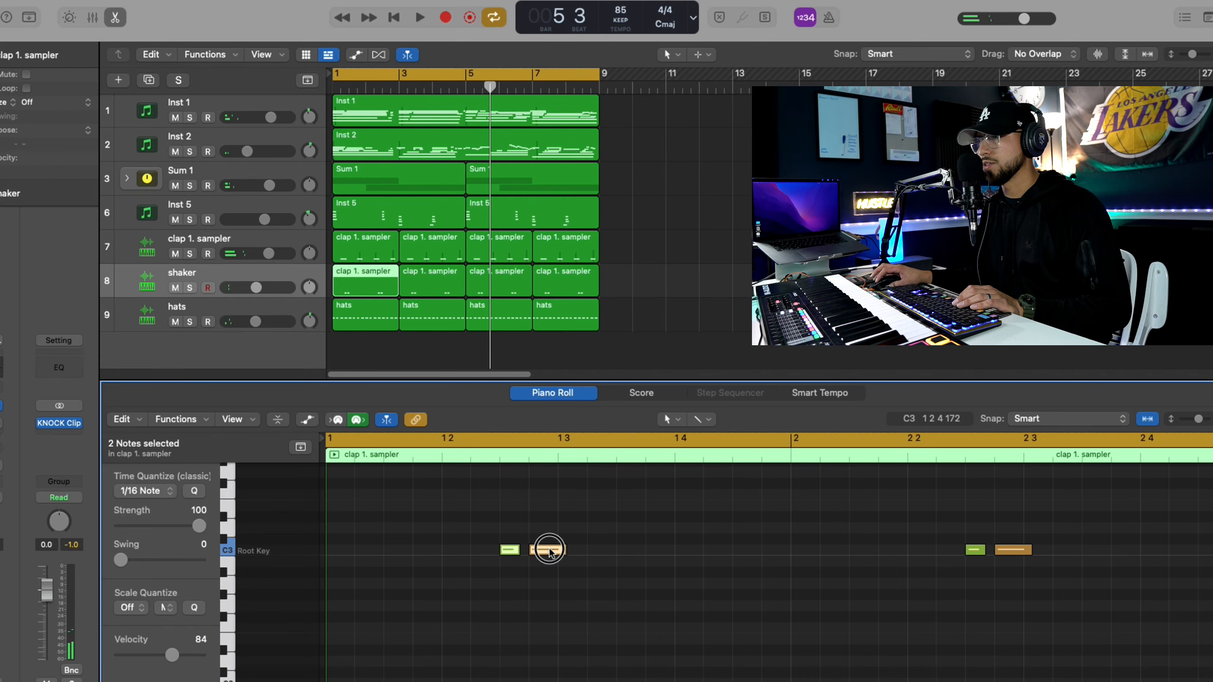
# - Move the two early shaker notes in the first region to the start of bar 2 and play back the pattern
pyautogui.moveTo(549, 551); pyautogui.dragTo(851, 554)
pyautogui.press('space')
pyautogui.press('space')
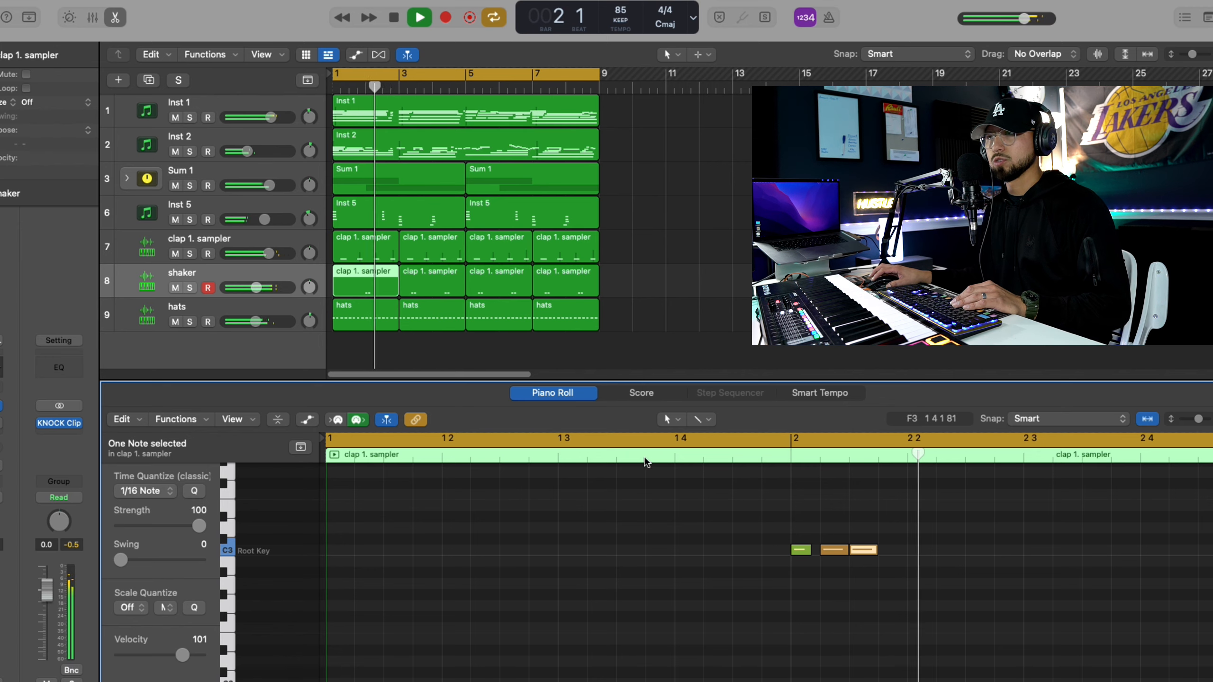
# - Delete the three outdated shaker regions and repeat the edited first region up to bar 9
pyautogui.moveTo(629, 293); pyautogui.dragTo(452, 283)
pyautogui.press('Delete')
pyautogui.click(362, 275)
pyautogui.press('super+r')
pyautogui.press('super+r')
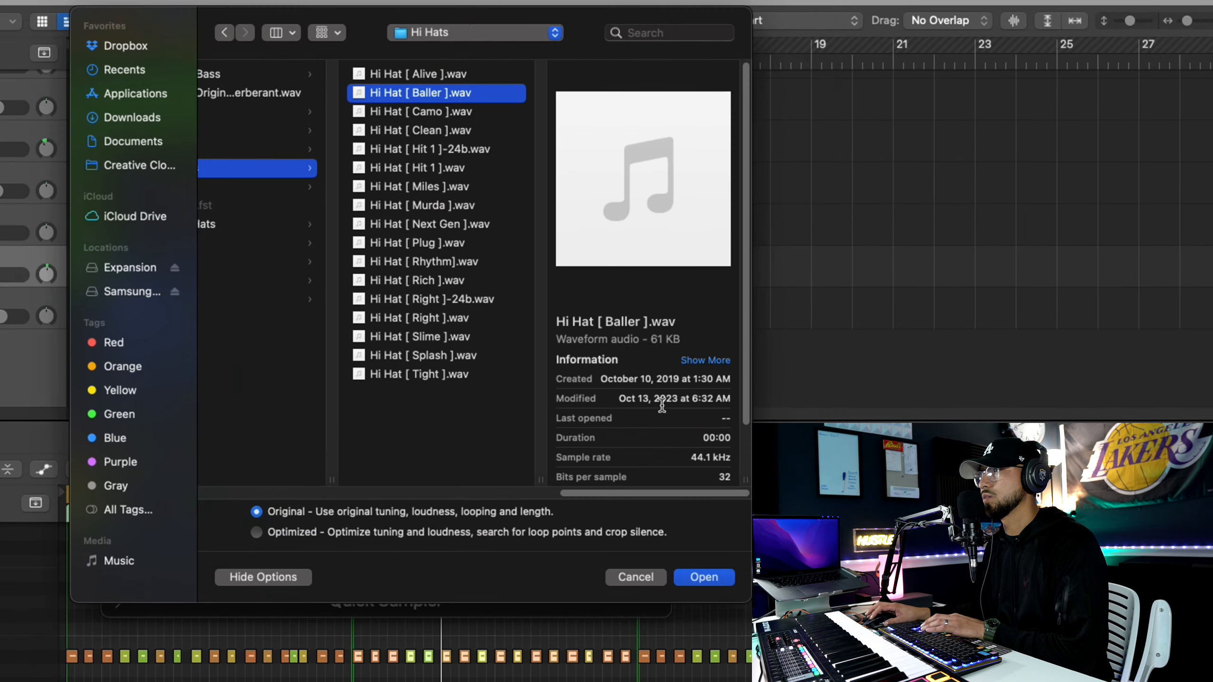
# - Load Hi Hat [ Baller ].wav into the Quick Sampler
pyautogui.click(695, 576)
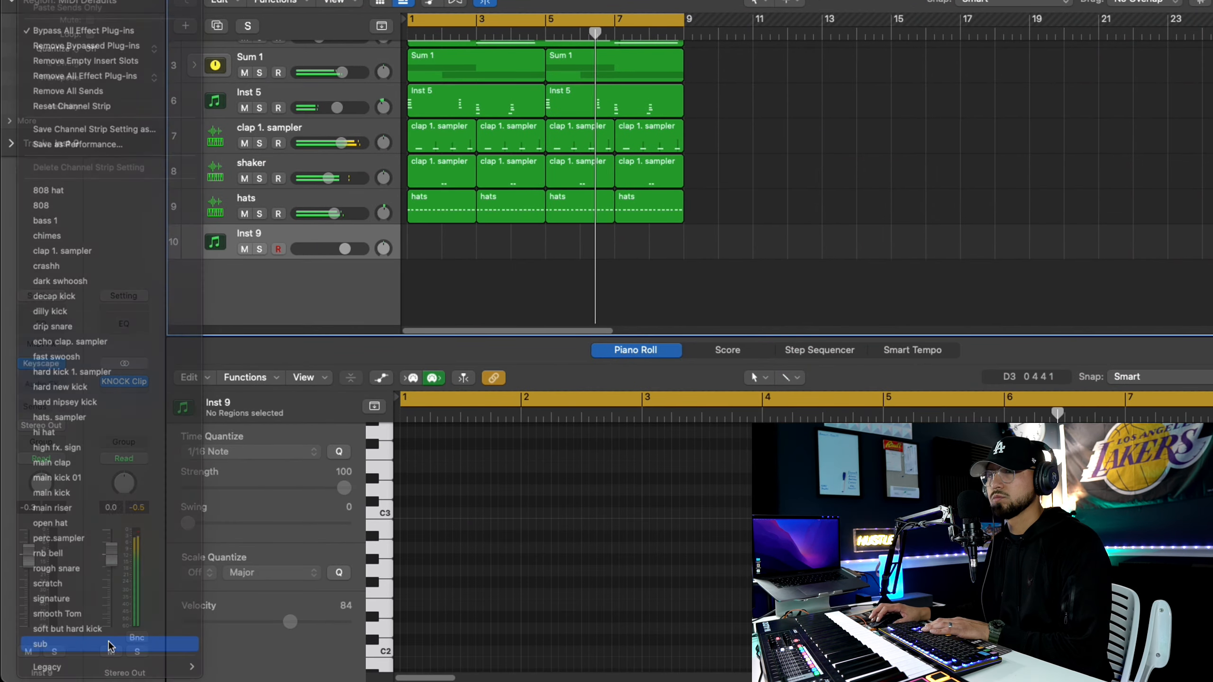
# - Apply the saved sub channel strip setting to the new instrument track 10
pyautogui.click(39, 644)
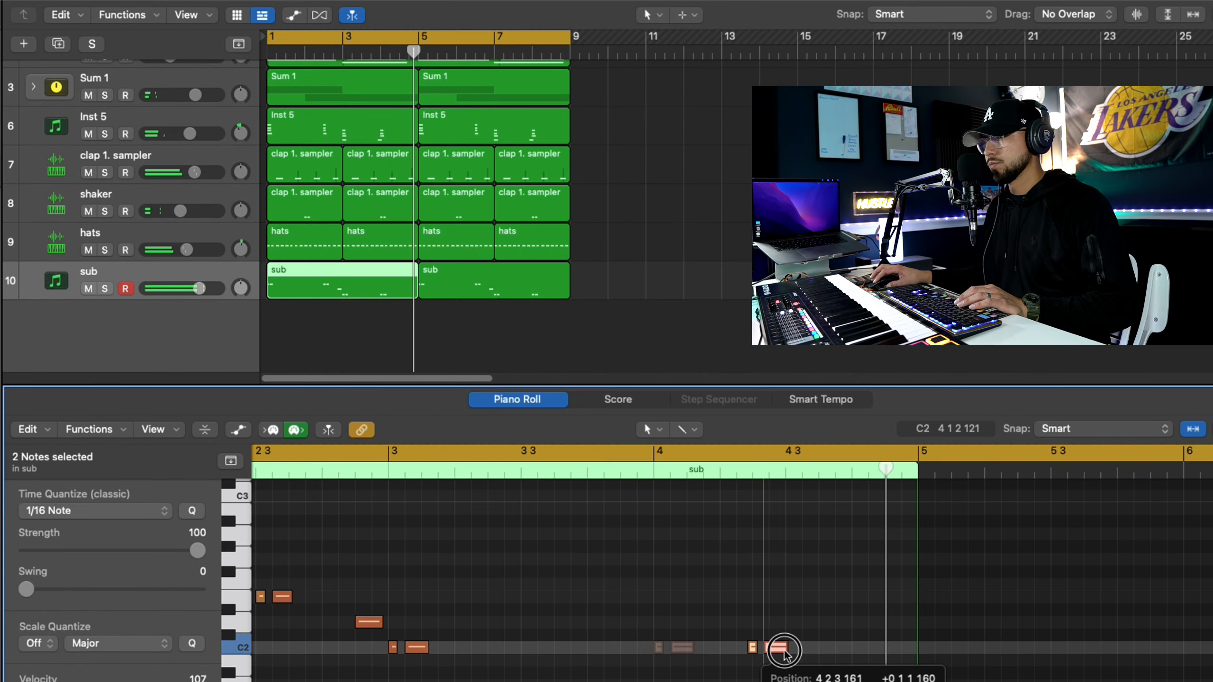
# - Shift the pair of C2 notes in bar 4 of the first sub region to around beat 3
pyautogui.moveTo(785, 648); pyautogui.dragTo(814, 653)
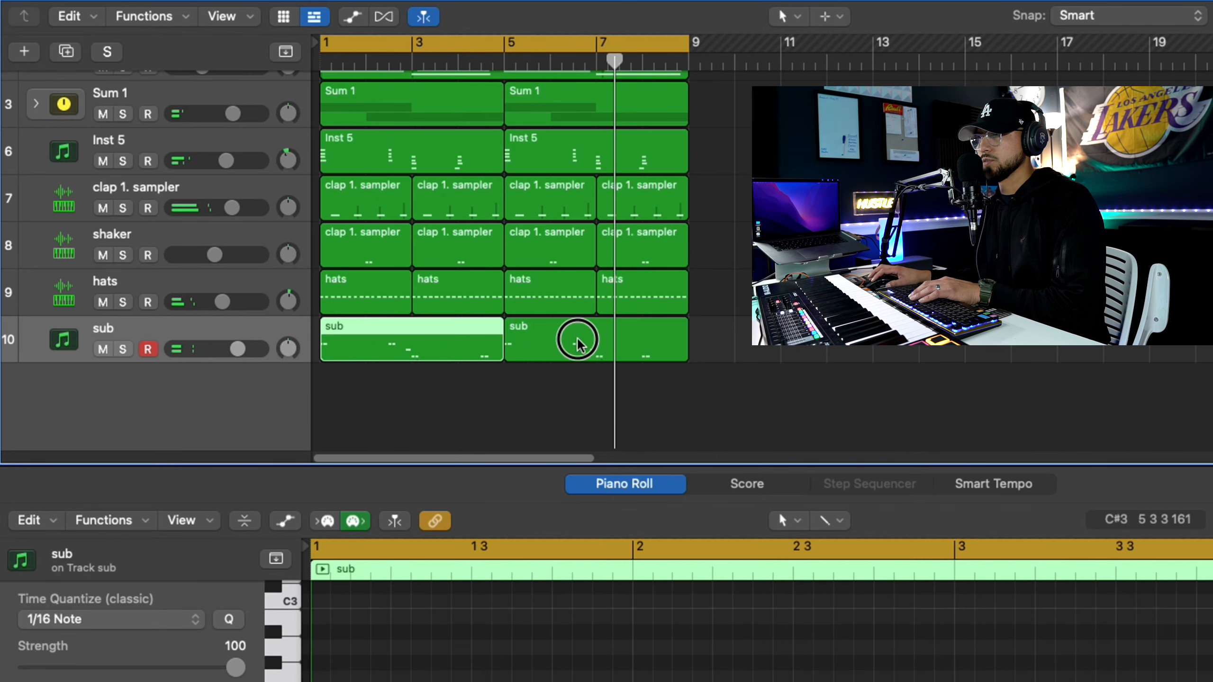
# - Record a new sub part over bars 5 to 9, cycling that range, in place of the second sub region
pyautogui.click(573, 339)
pyautogui.moveTo(318, 41); pyautogui.dragTo(462, 42)
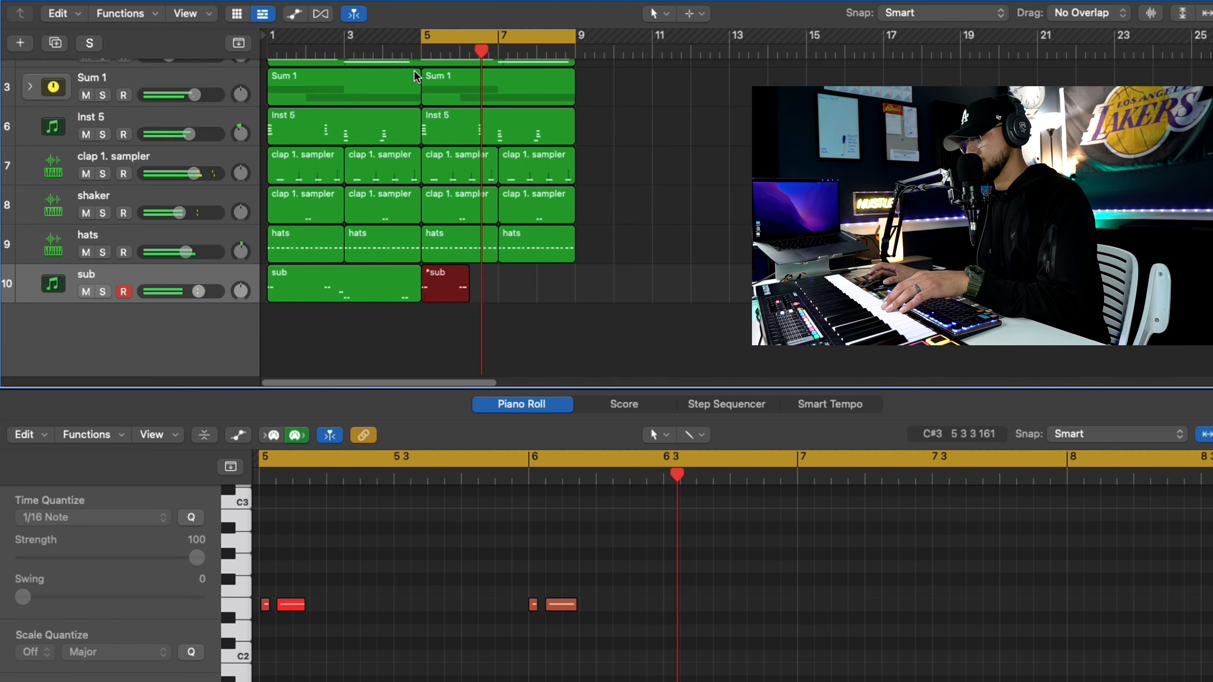
pyautogui.press('space')
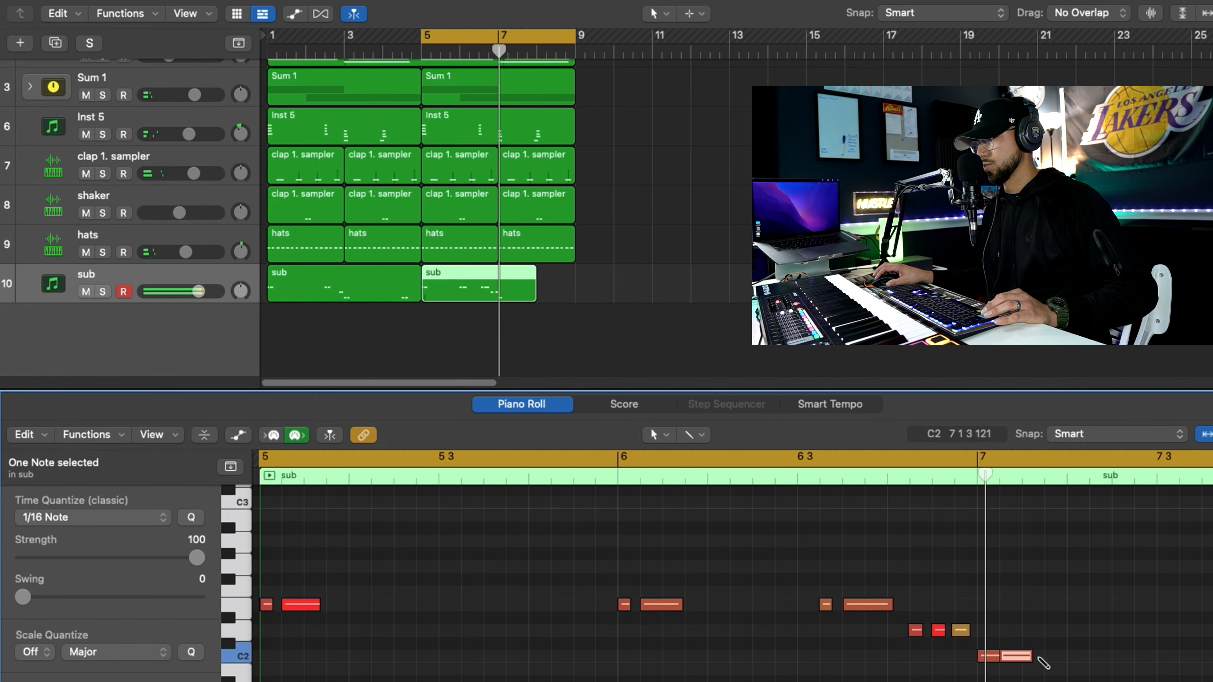
# - Rework bars 7 and 8 of the second sub region with short paired C2 notes and a C#2 note around 8 3 4
pyautogui.moveTo(1053, 655)
pyautogui.mouseDown()
pyautogui.moveTo(1023, 658)
pyautogui.moveTo(1034, 658)
pyautogui.mouseUp()
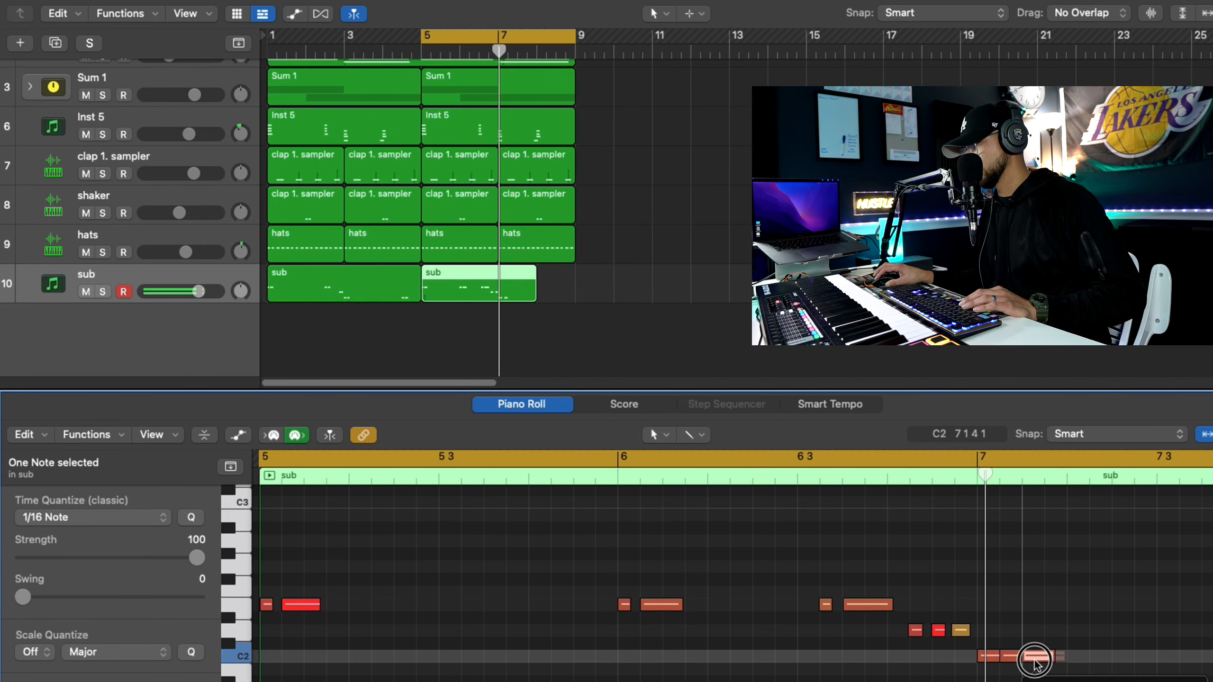
pyautogui.click(888, 655)
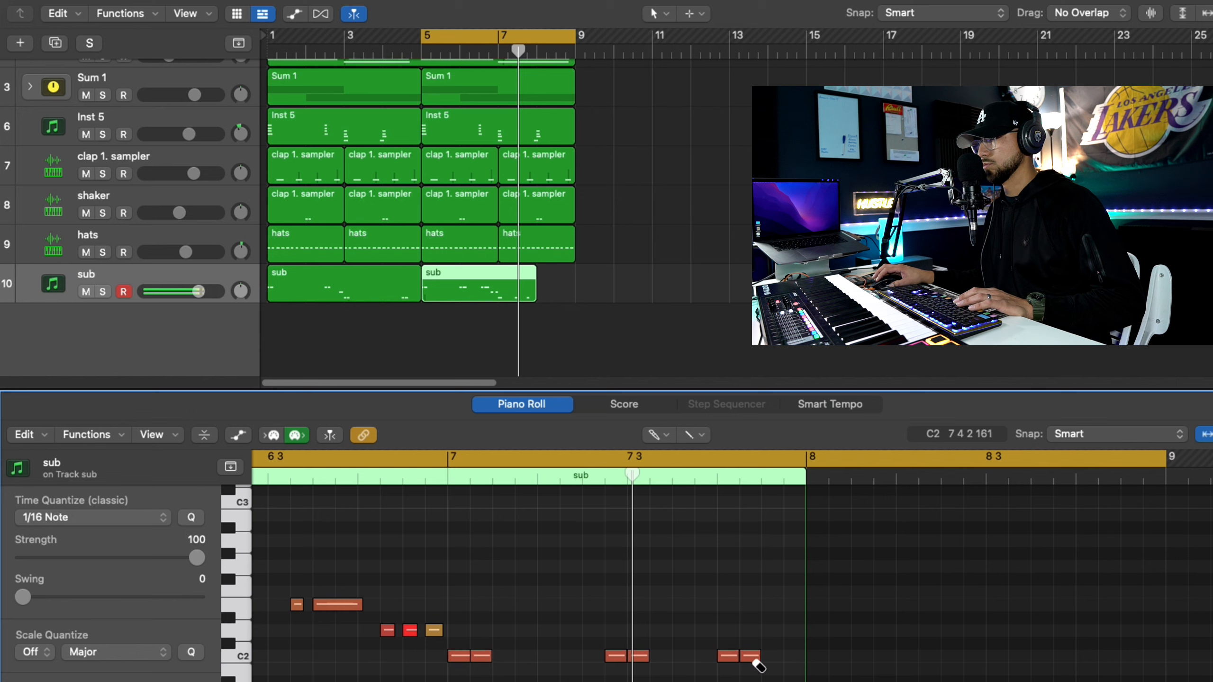
pyautogui.click(574, 656)
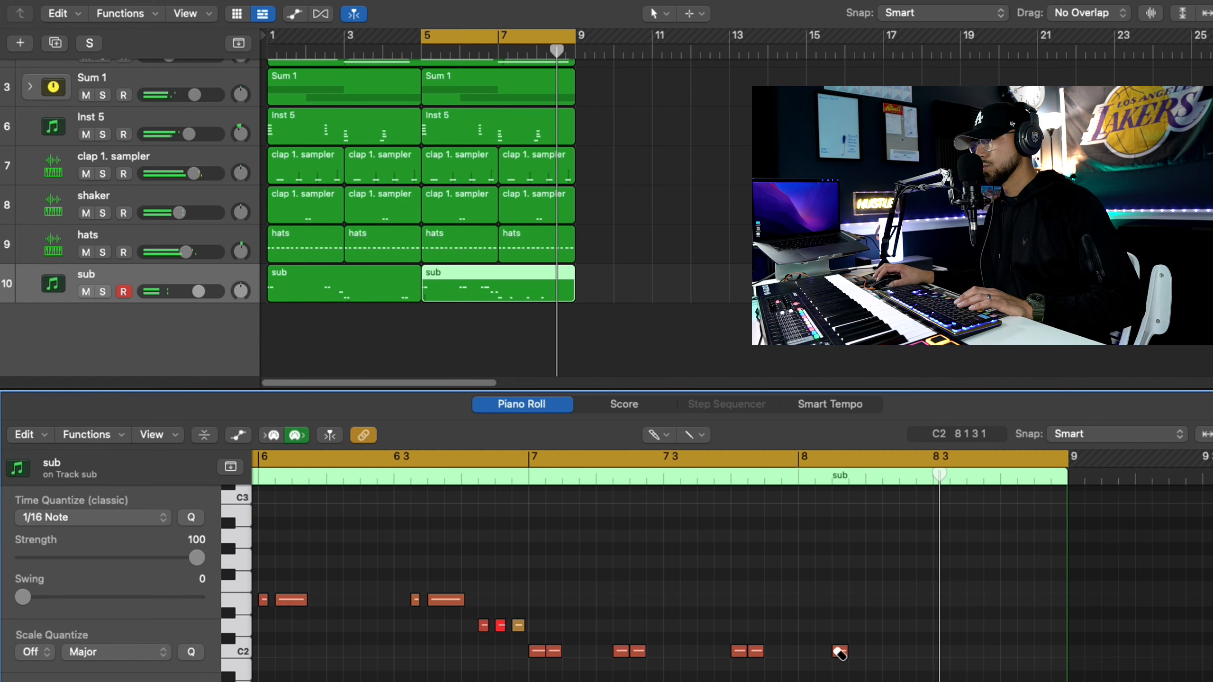
pyautogui.click(855, 653)
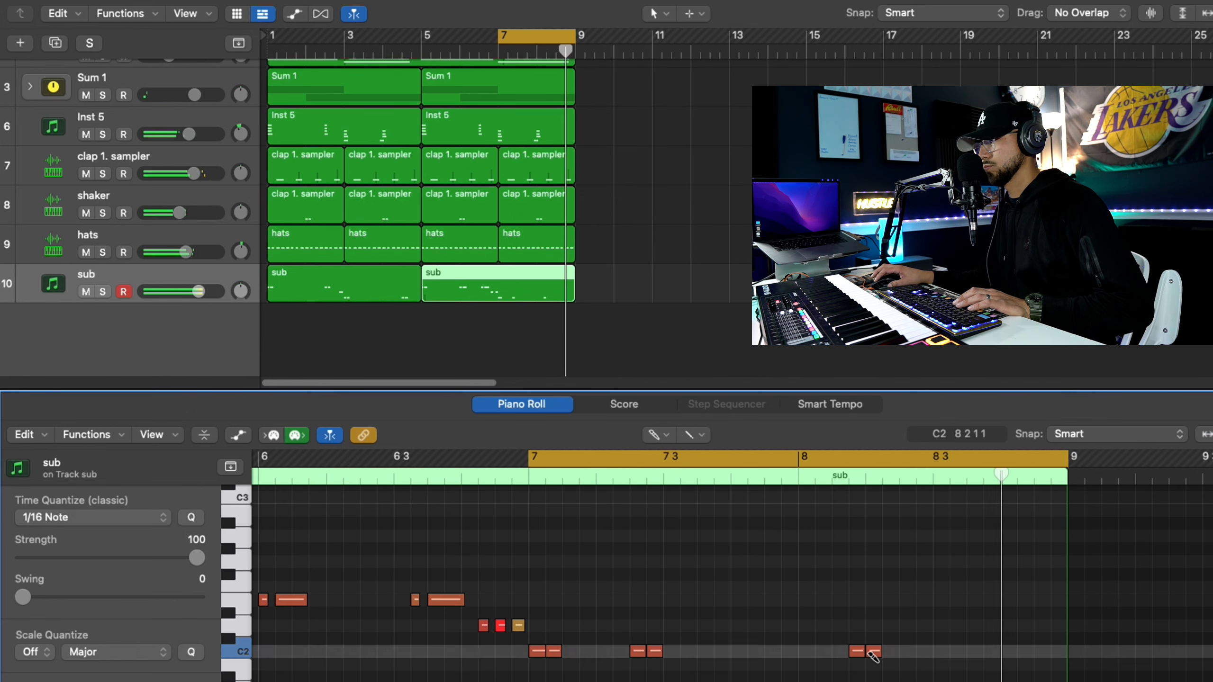
pyautogui.click(871, 651)
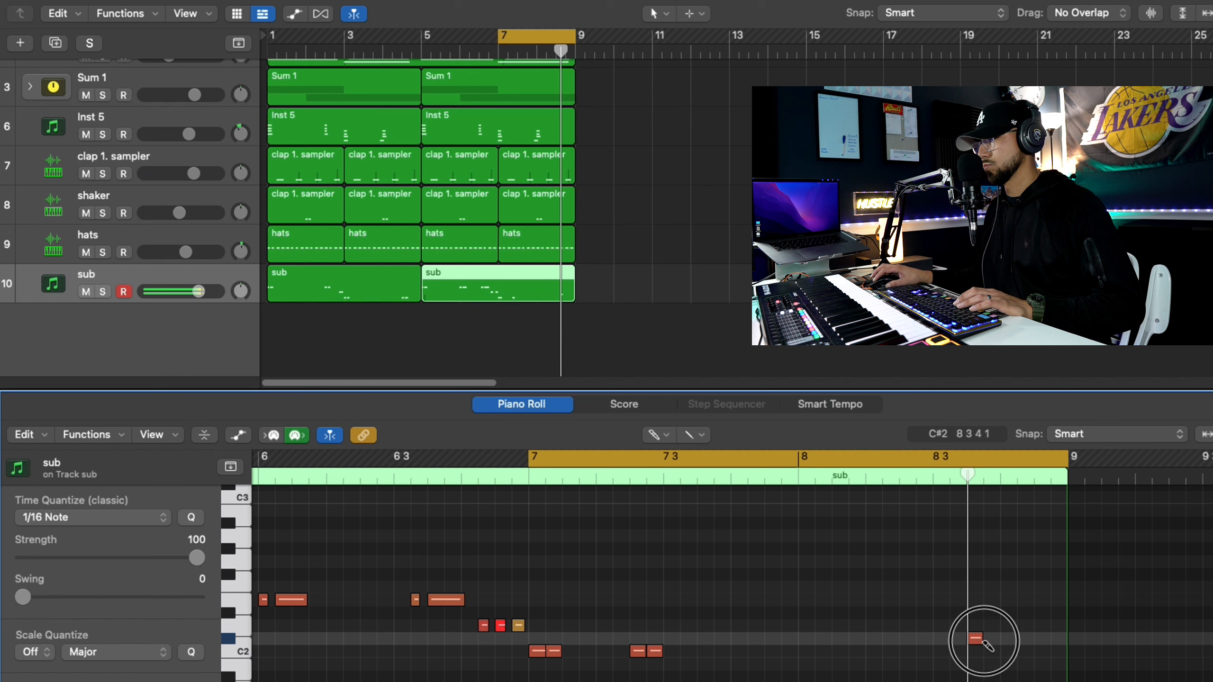
pyautogui.click(989, 641)
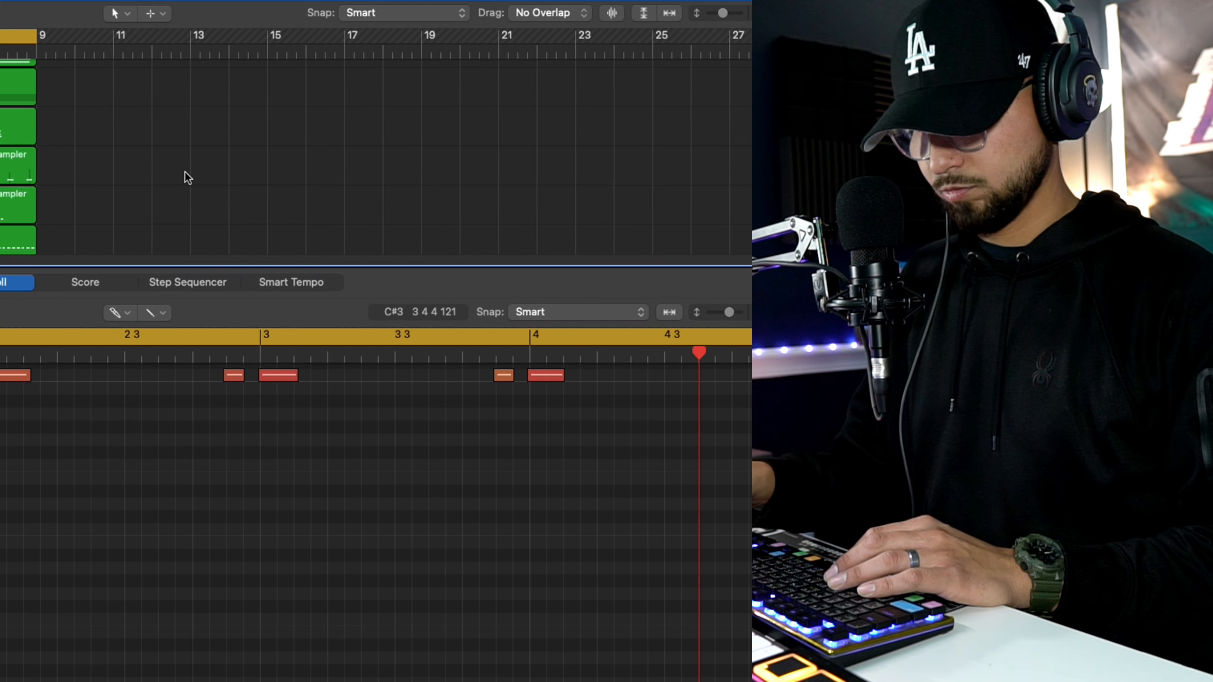
# - Repeat the hard kick region into bars 5 to 9 and rework the opening kick of bar 5 into two shorter notes
pyautogui.press('super+r')
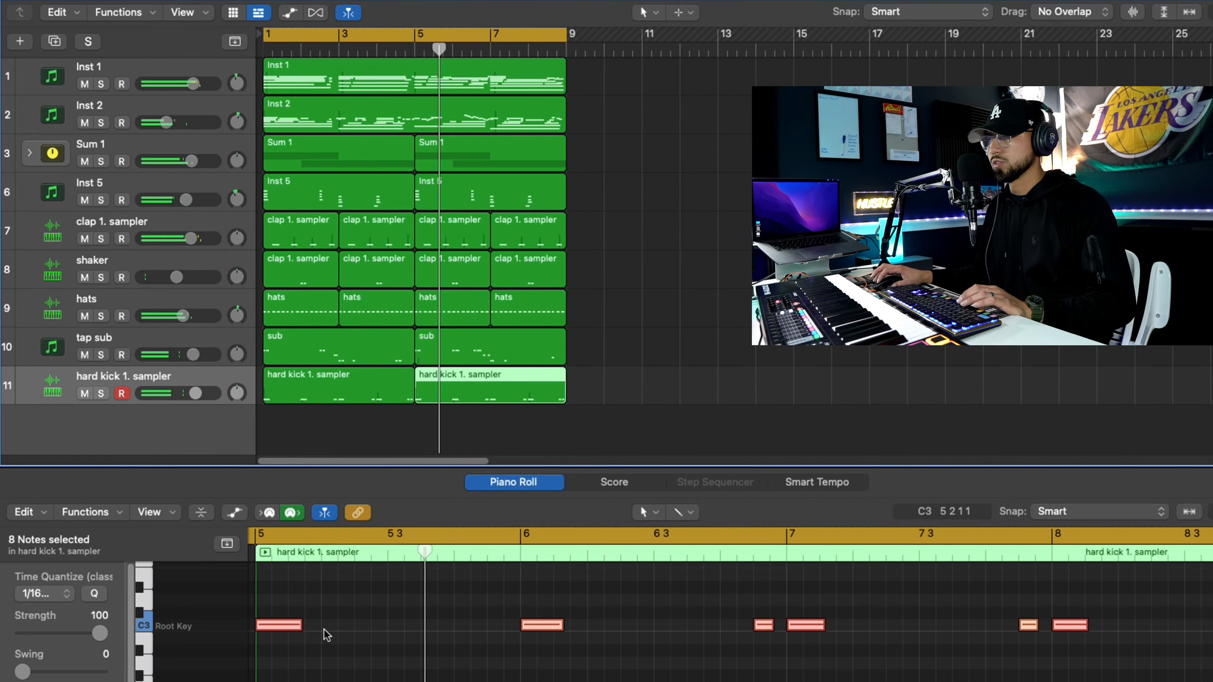
pyautogui.click(308, 641)
pyautogui.moveTo(299, 627); pyautogui.dragTo(284, 634)
pyautogui.keyDown('super'); pyautogui.click(304, 629); pyautogui.keyUp('super')
pyautogui.moveTo(283, 626); pyautogui.dragTo(268, 625)
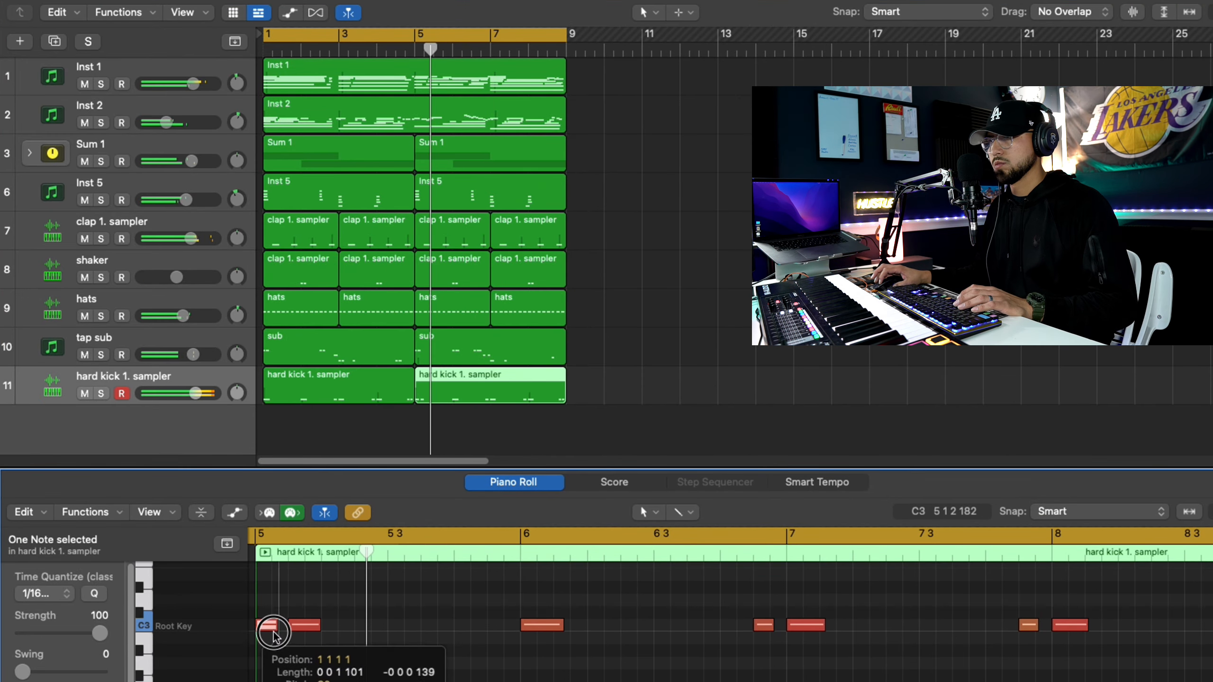
pyautogui.moveTo(301, 626); pyautogui.dragTo(284, 626)
pyautogui.click(406, 51)
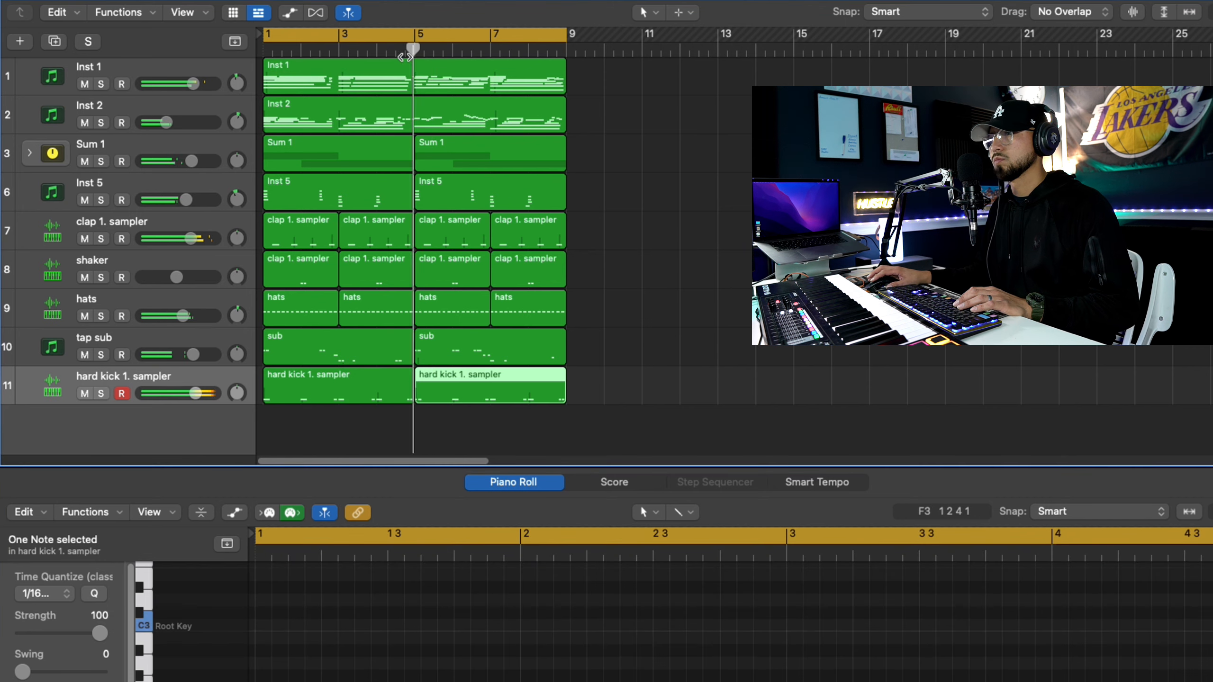
pyautogui.press('space')
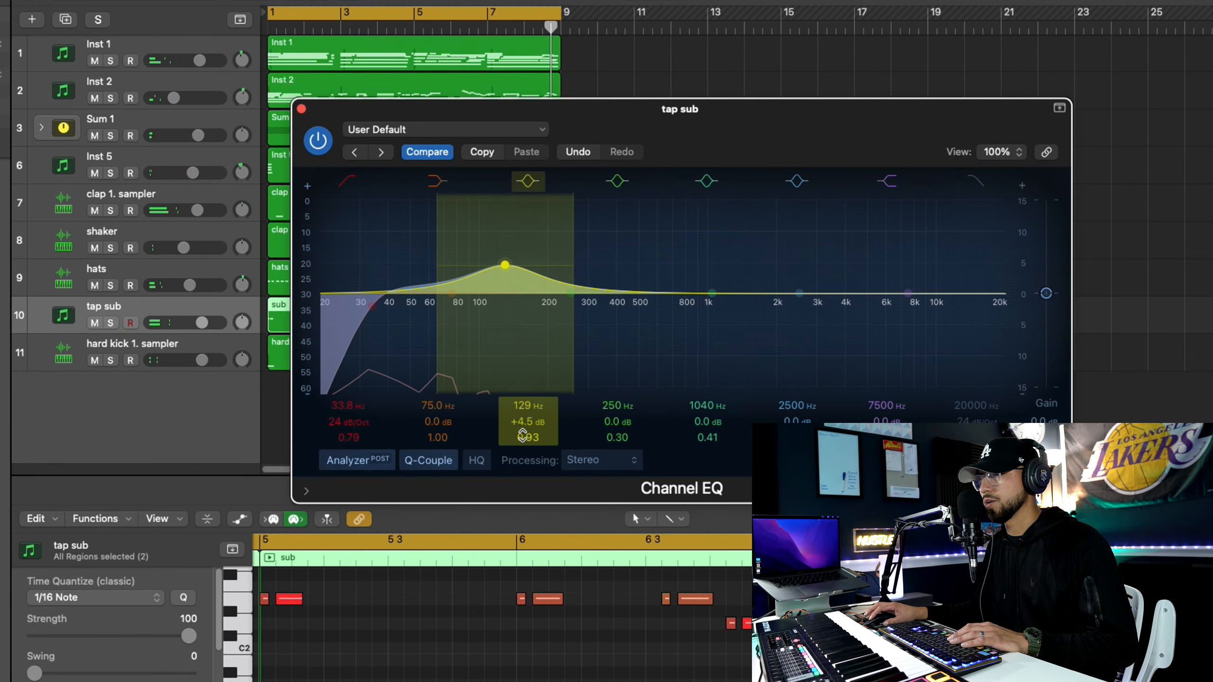
# - Boost the tap sub's Channel EQ by 2.6 dB at 605 Hz and fine-tune the 128 Hz band's gain
pyautogui.moveTo(712, 293); pyautogui.dragTo(658, 278)
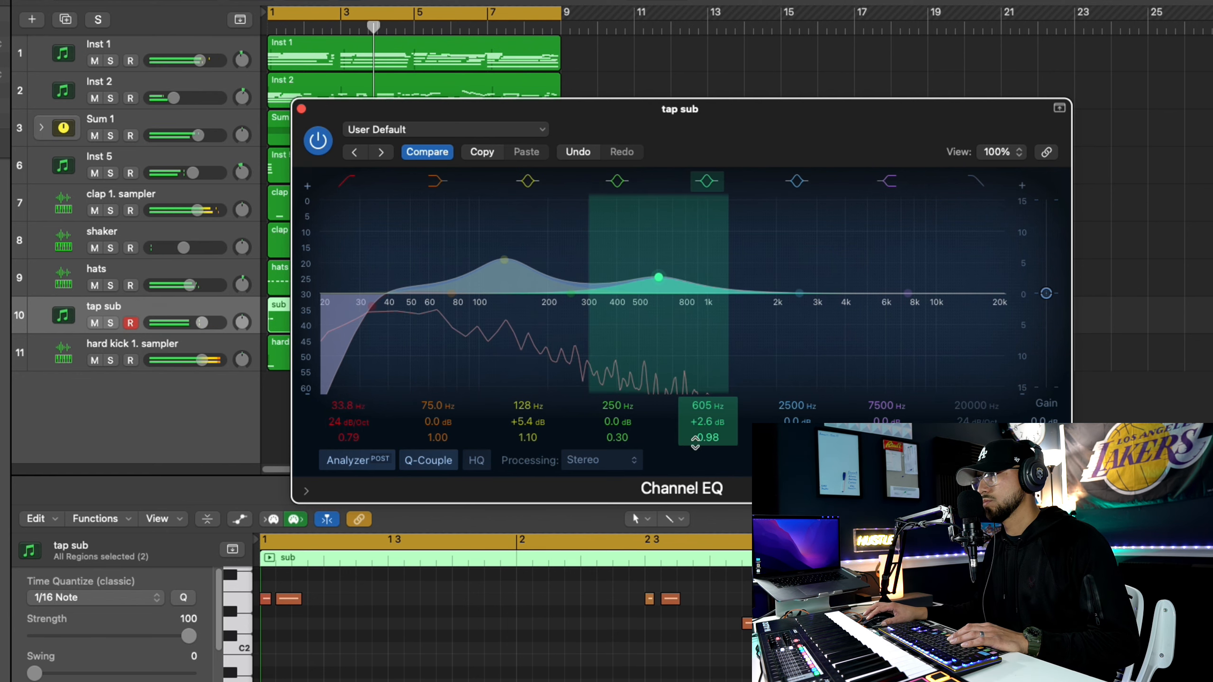
pyautogui.moveTo(504, 260); pyautogui.dragTo(503, 261)
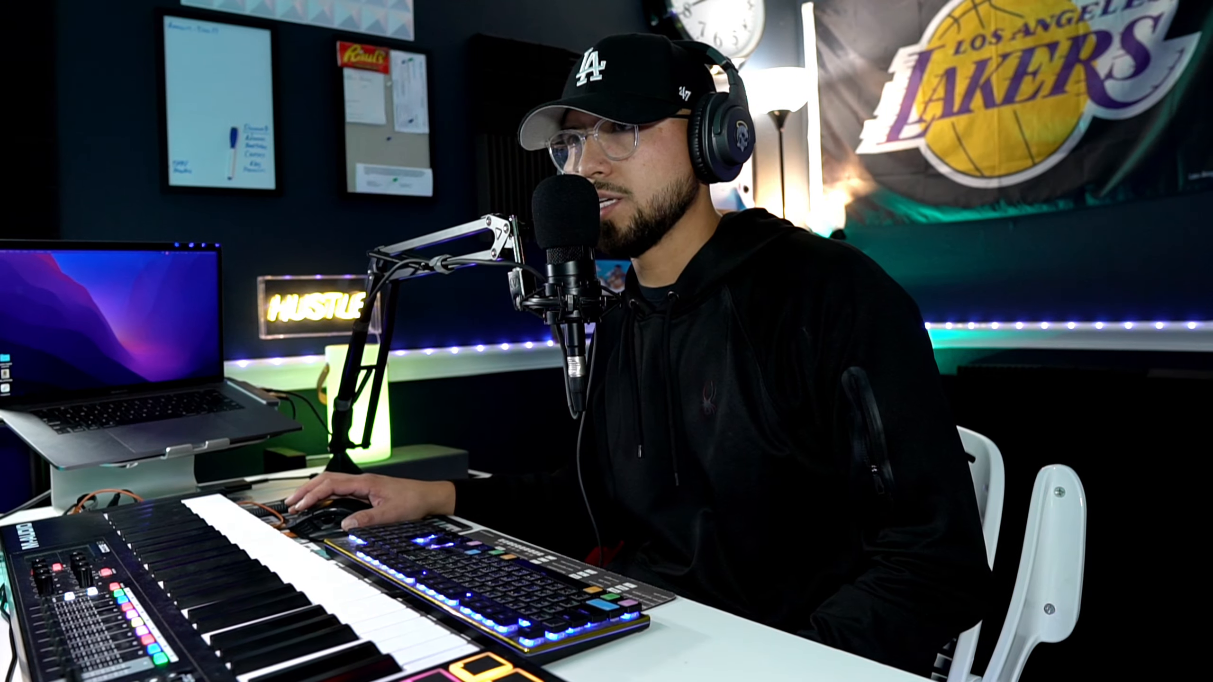